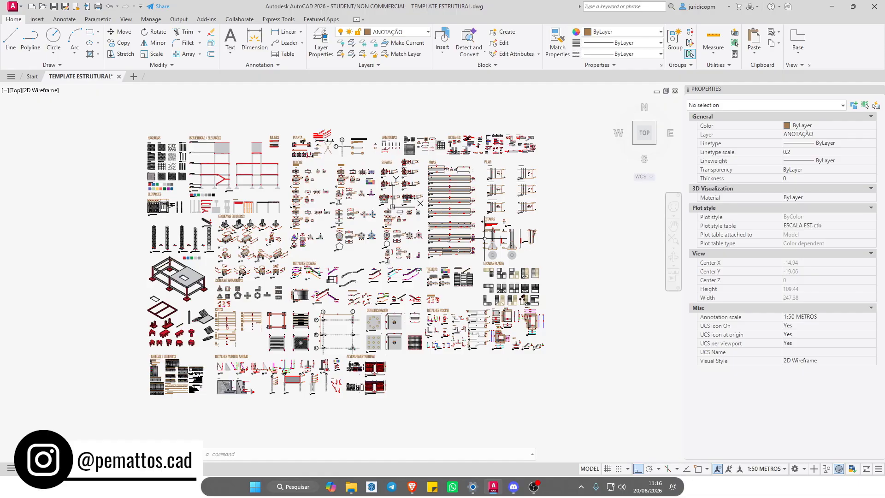
Insert the Bloco 2 Est concrete block detail with DETB in the empty area beside the template library, unrotated.
text(DET)
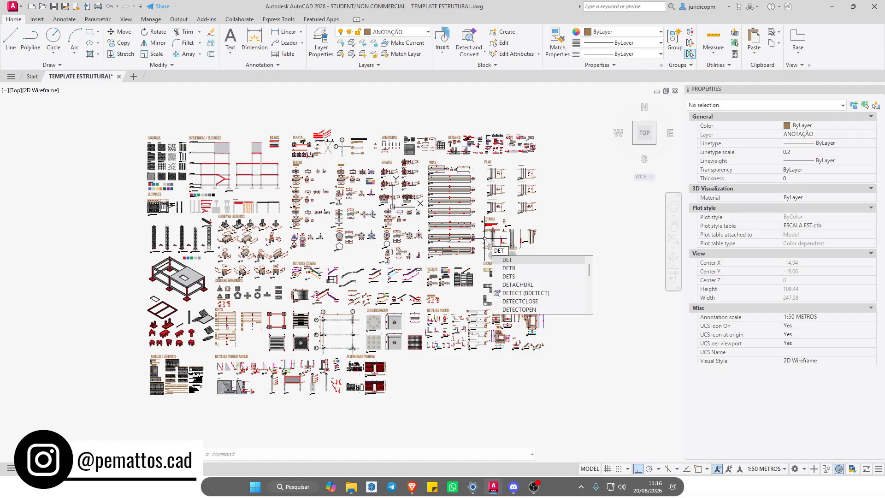
text(B)
key(Return)
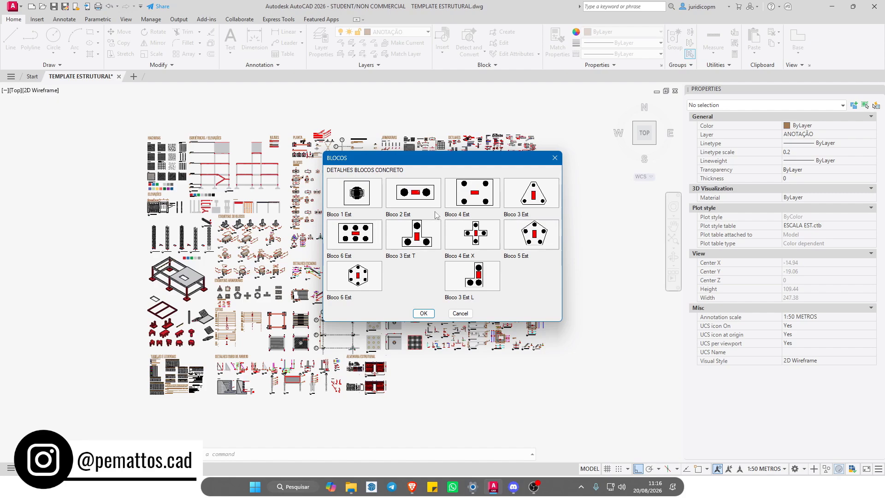
click(418, 194)
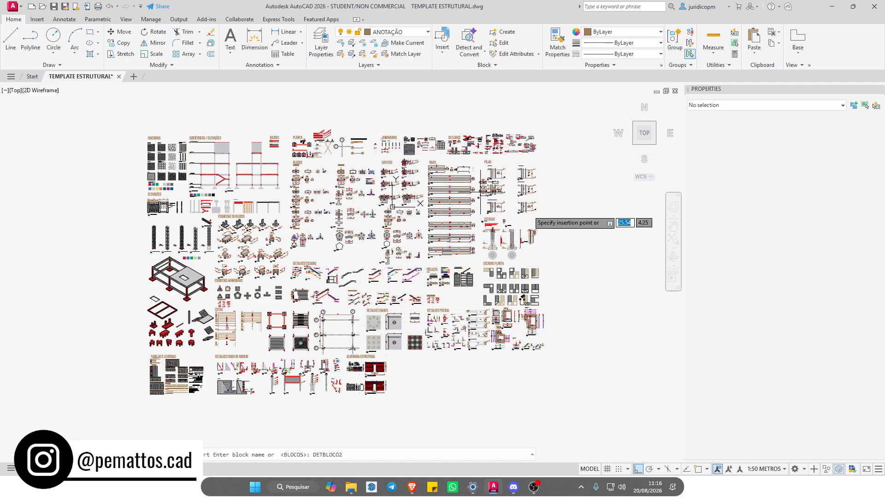
middle_drag(576, 223, 376, 254)
click(429, 241)
scroll(439, 236, up, 6)
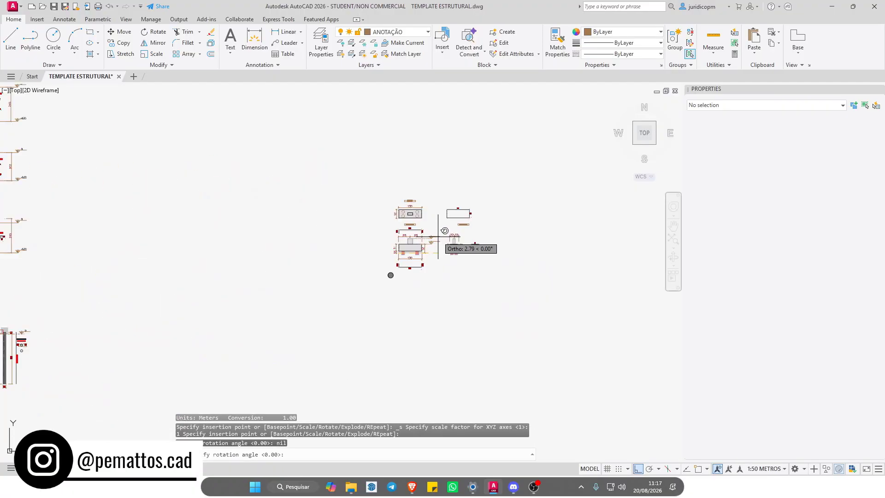
click(452, 235)
Erase the Bloco 2 Est detail placed in the empty area beside the template library.
scroll(452, 235, down, 4)
middle_drag(410, 258, 472, 254)
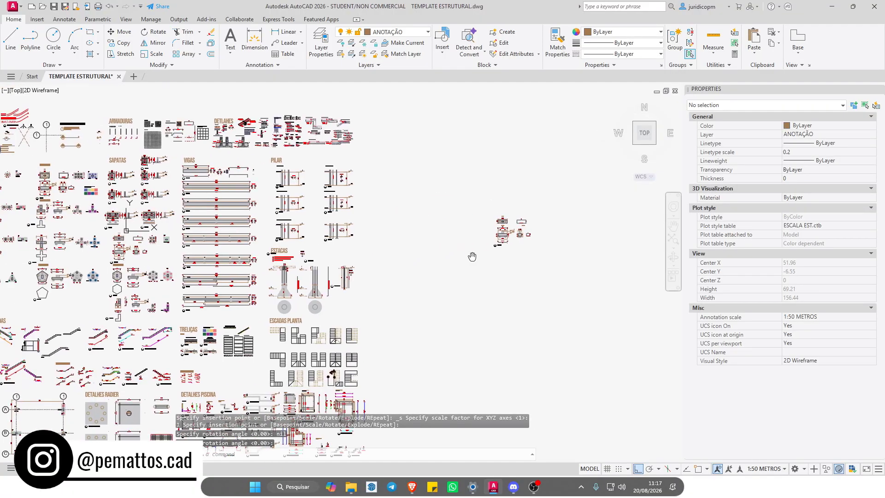
middle_drag(406, 257, 460, 247)
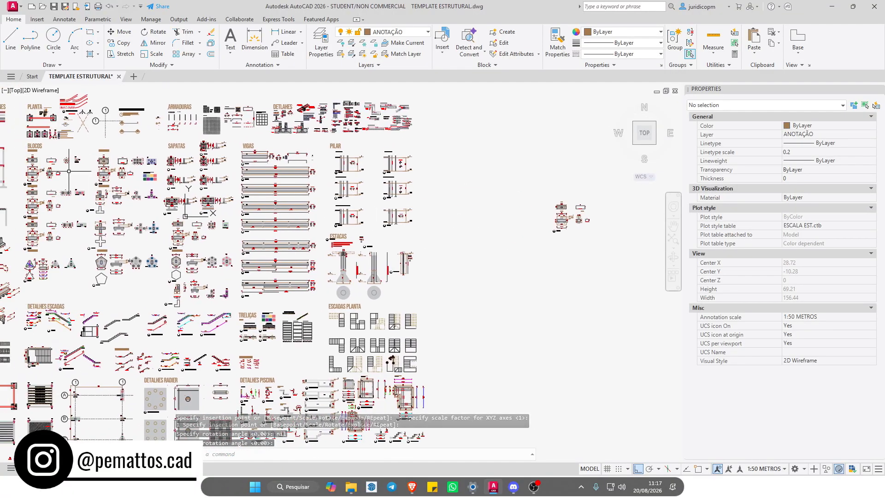
scroll(83, 176, up, 5)
scroll(322, 221, down, 5)
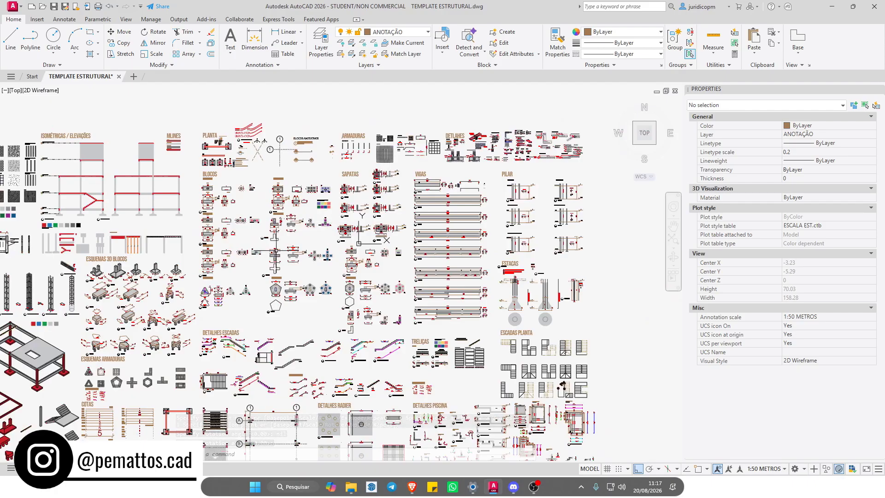
mouse_move(331, 266)
middle_down()
mouse_move(359, 260)
mouse_move(80, 217)
middle_up()
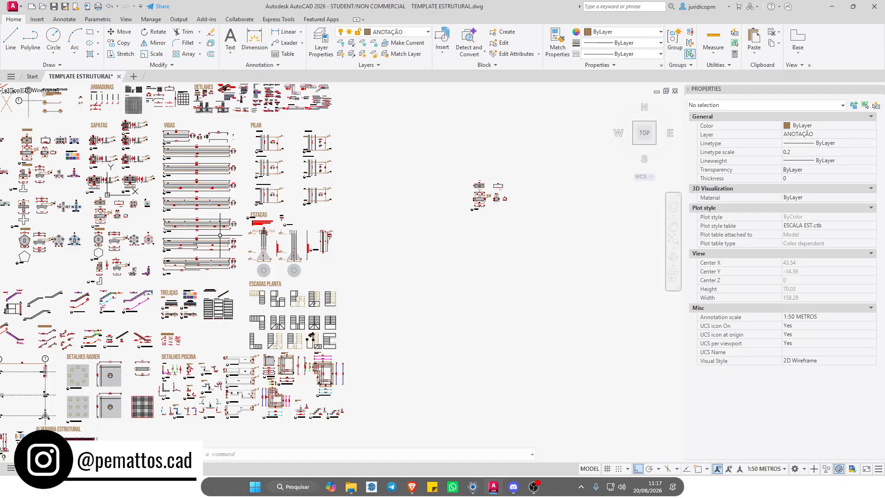
click(525, 219)
click(467, 188)
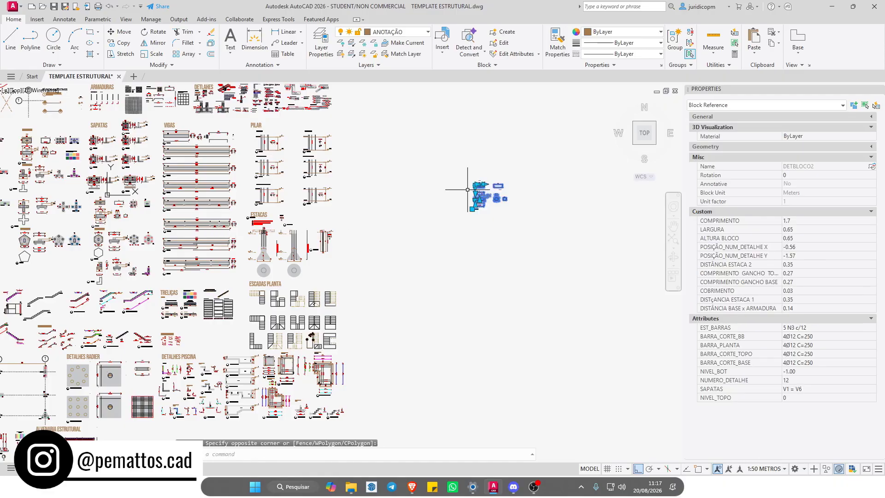
key(Delete)
Insert the Bloco 2 Est detail again with DETB beside the template library and erase it.
text(detv)
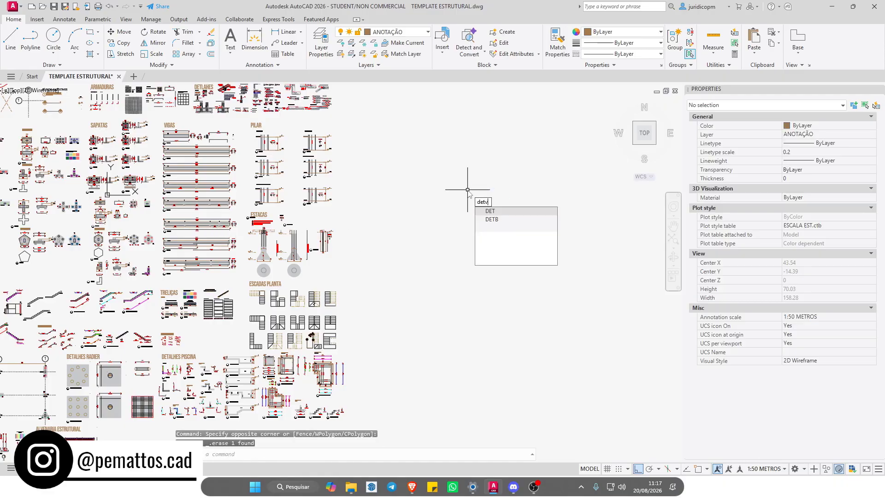
text(b)
key(Return)
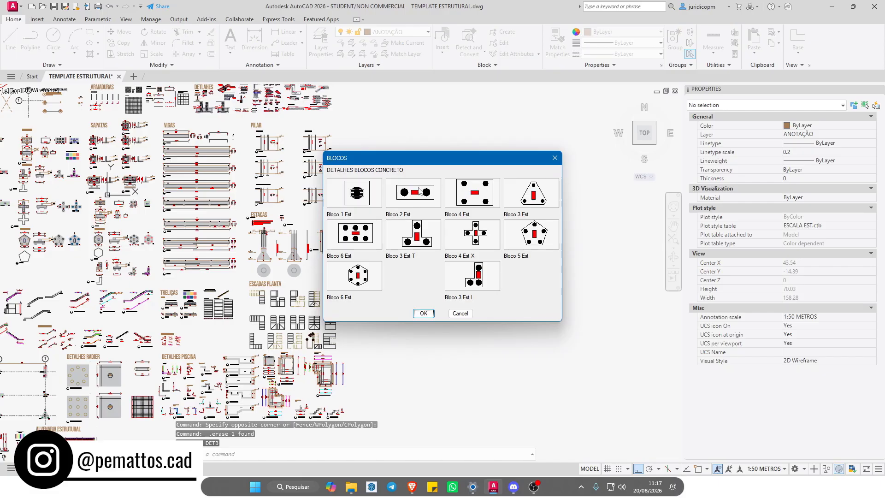
double_click(415, 193)
click(444, 189)
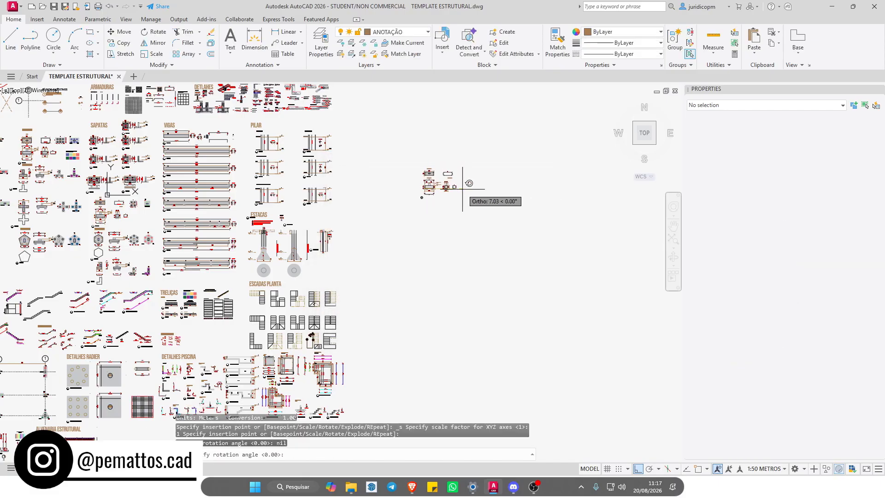
click(458, 191)
click(429, 188)
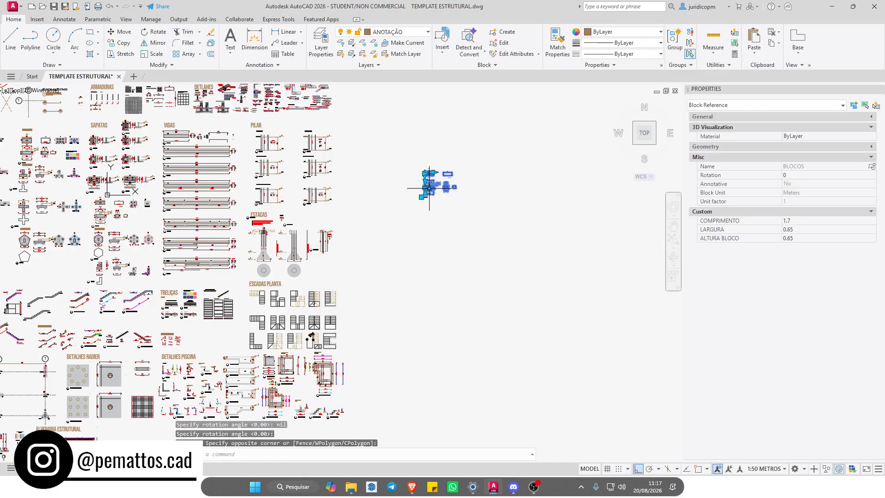
key(Delete)
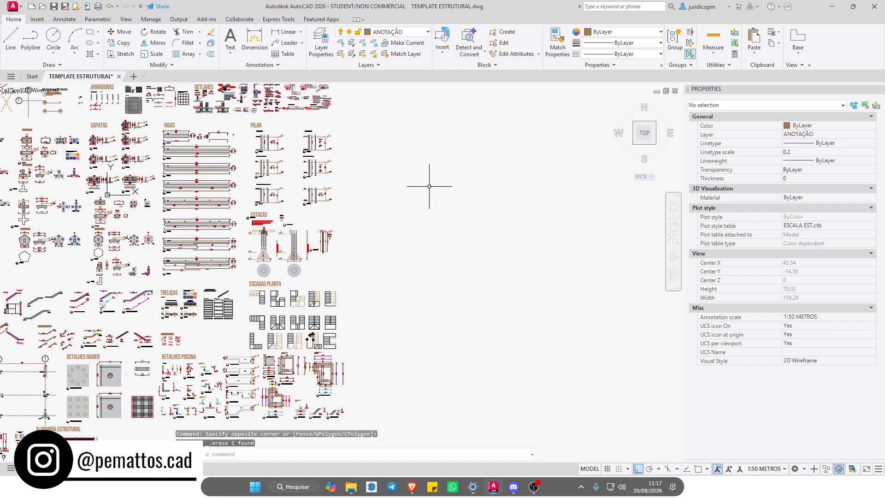
Insert the triangular three-pile Bloco 03 plan block with PLAE in the empty area beside the library, keeping the default rotation.
text(p)
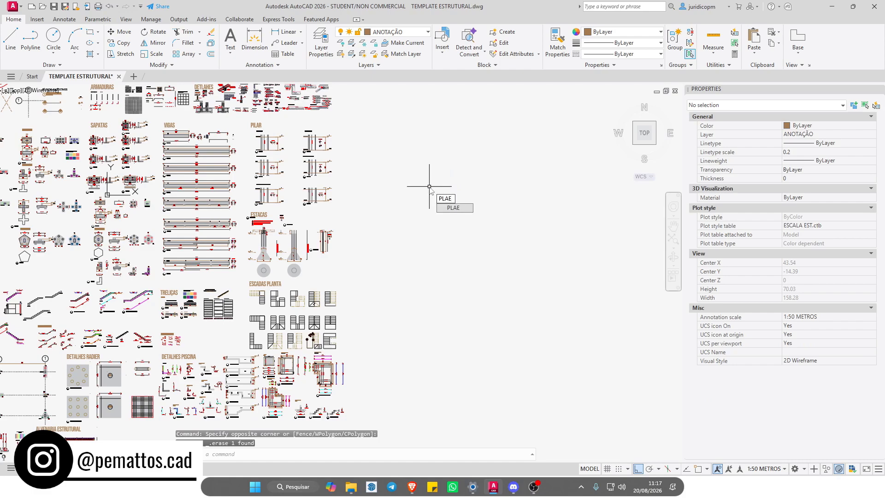
key(Return)
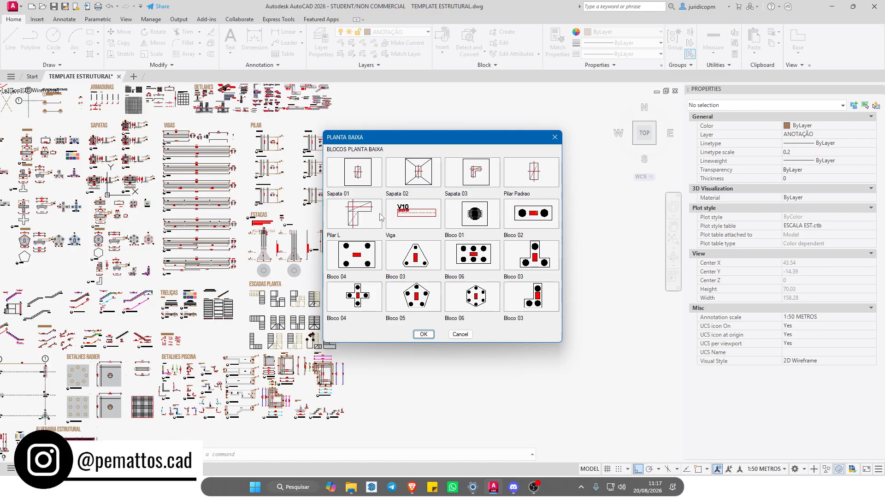
double_click(414, 255)
scroll(459, 228, up, 4)
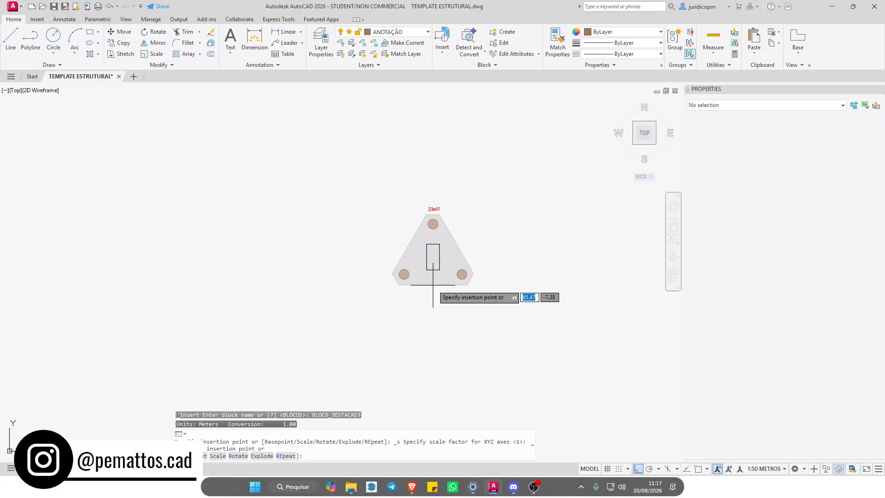
click(433, 286)
key(Return)
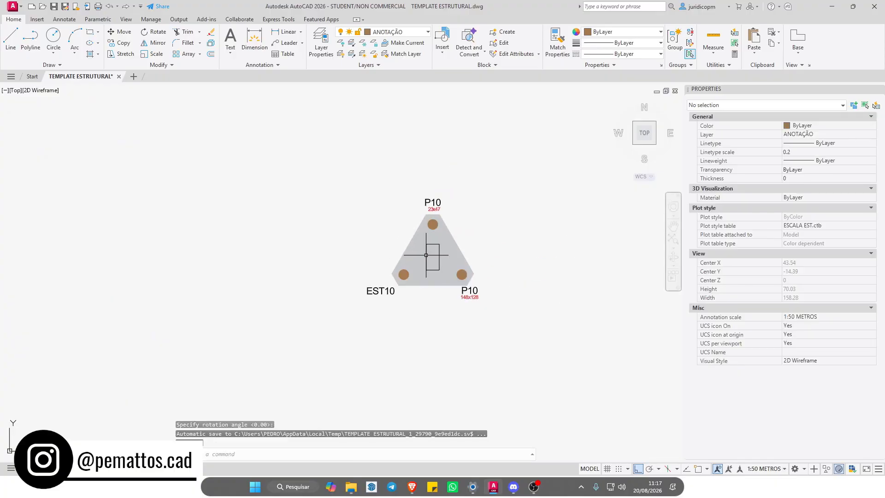
Examine how the pile caps are arranged on the foundation plan with axes A, B and C.
scroll(417, 253, down, 10)
scroll(223, 320, up, 6)
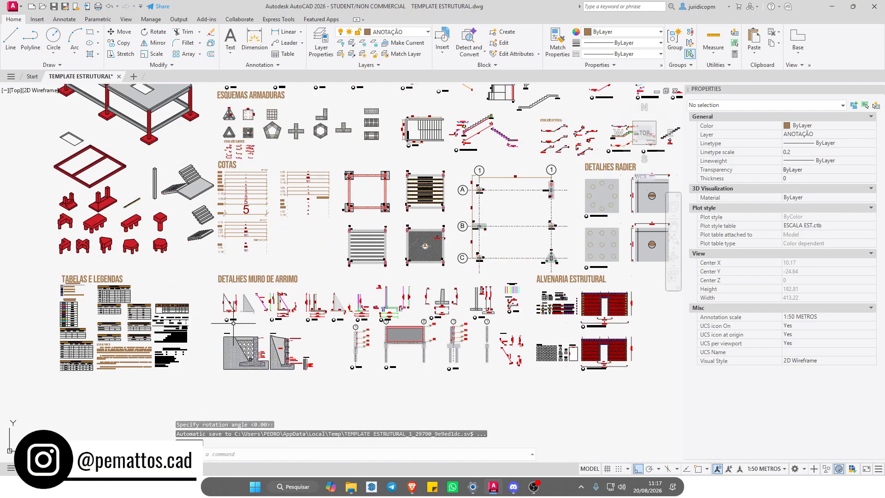
scroll(516, 197, up, 6)
middle_drag(516, 198, 433, 198)
scroll(277, 210, down, 2)
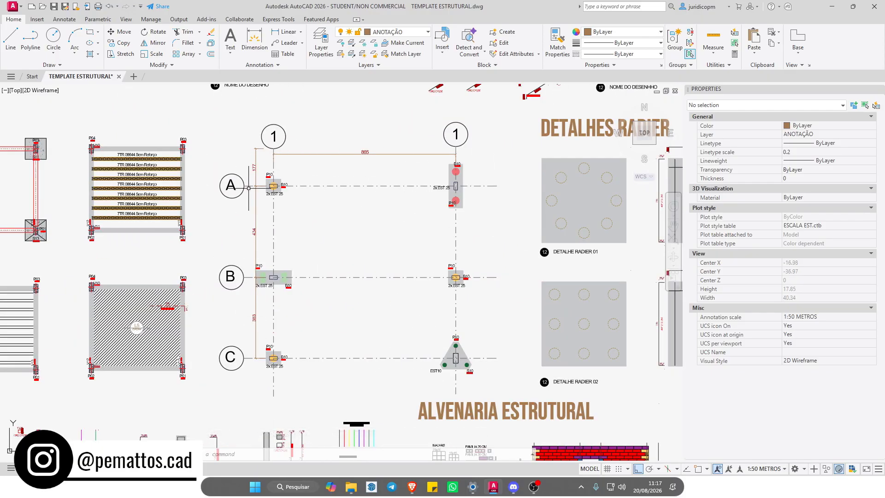
scroll(169, 274, down, 8)
scroll(482, 164, up, 4)
scroll(454, 177, up, 2)
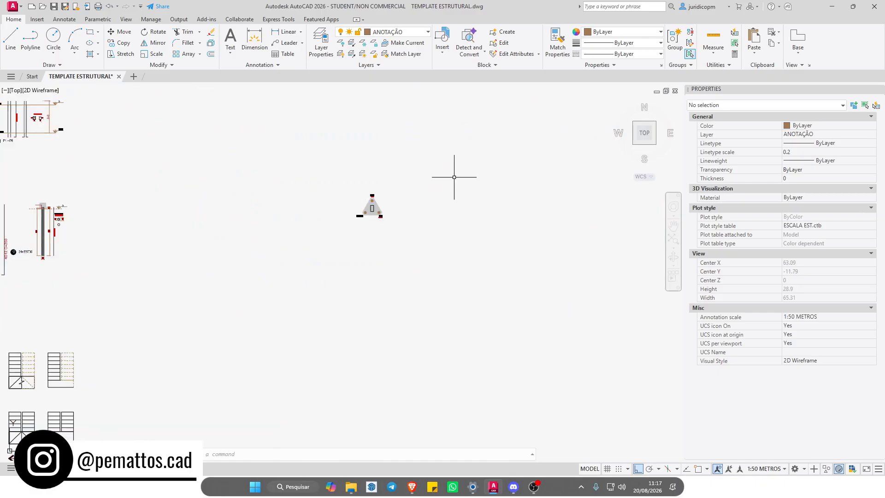
Insert the Viga plan block with PLAE horizontally, to the right of the triangular pile cap.
text(plae)
key(Return)
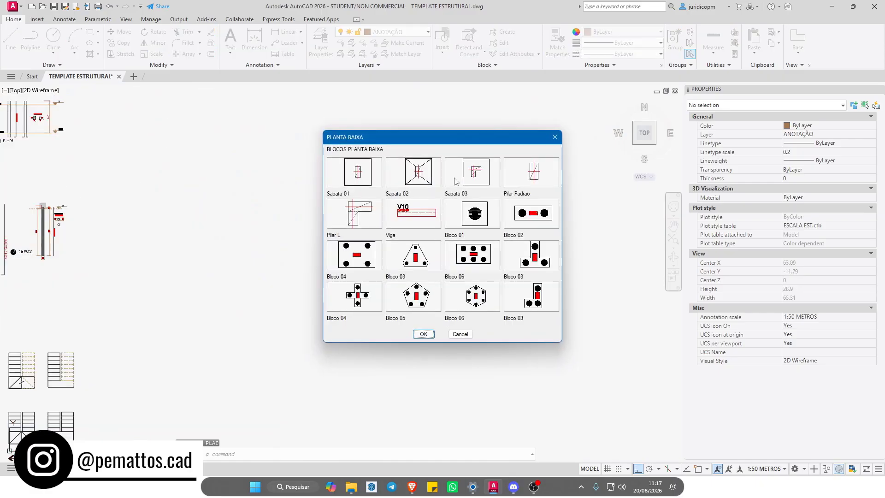
click(416, 213)
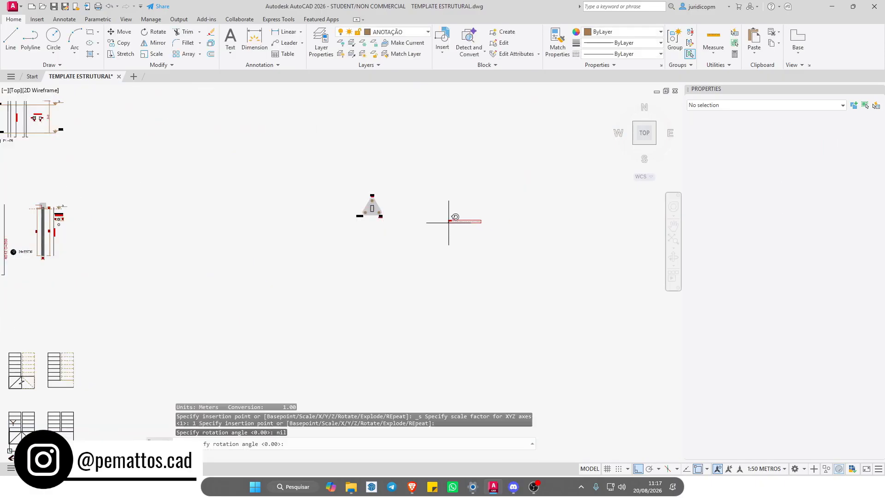
click(449, 220)
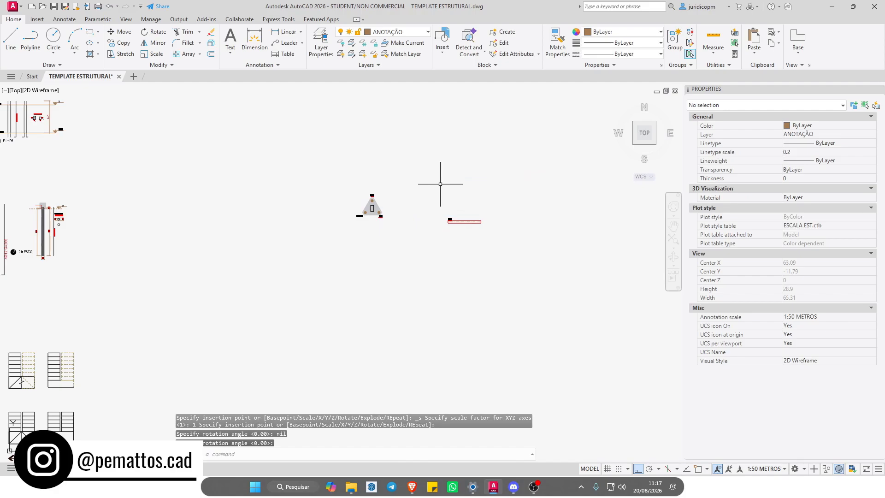
Review the foundation plan and the beam and column details offered by DET, closing the gallery without inserting anything.
scroll(415, 193, down, 5)
scroll(330, 202, up, 5)
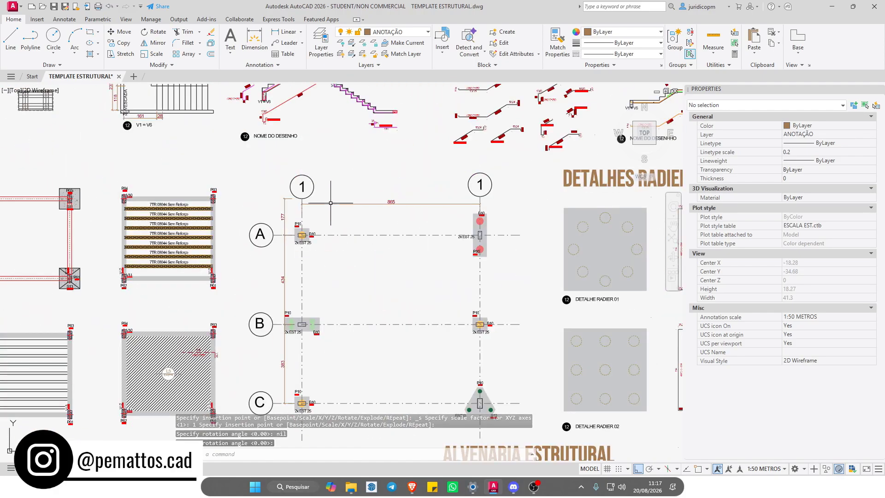
scroll(410, 323, down, 6)
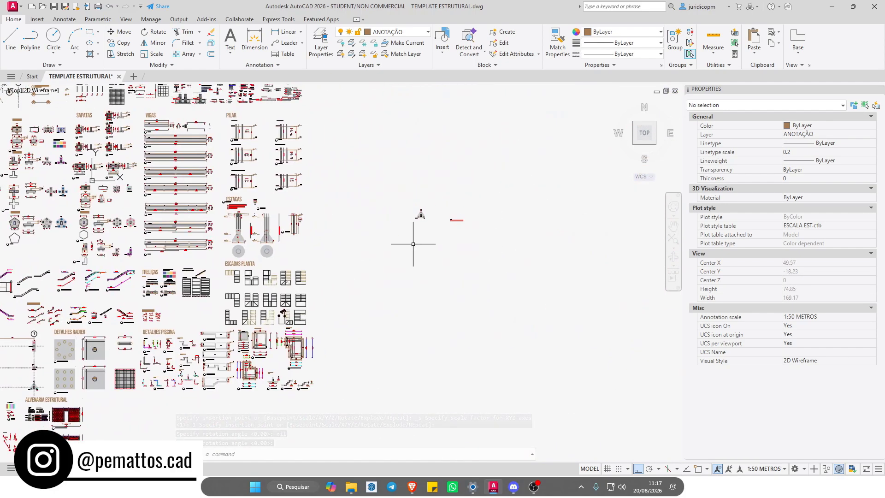
scroll(408, 220, up, 2)
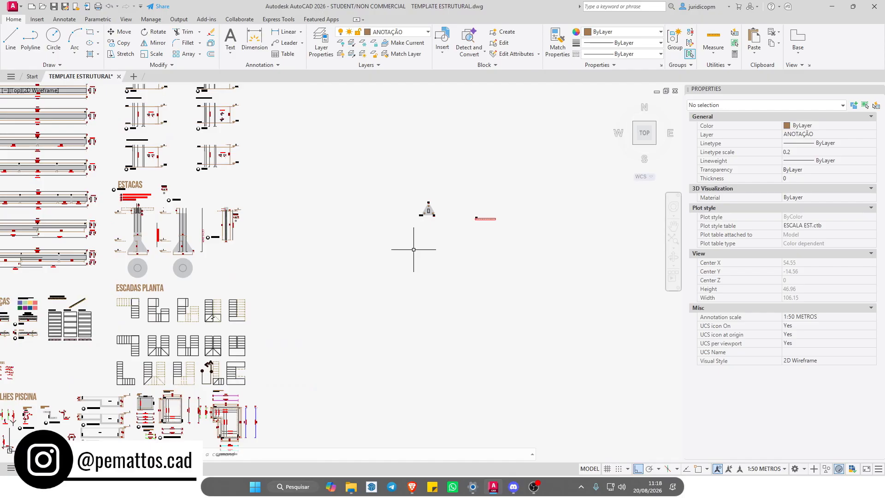
text(DET)
key(Return)
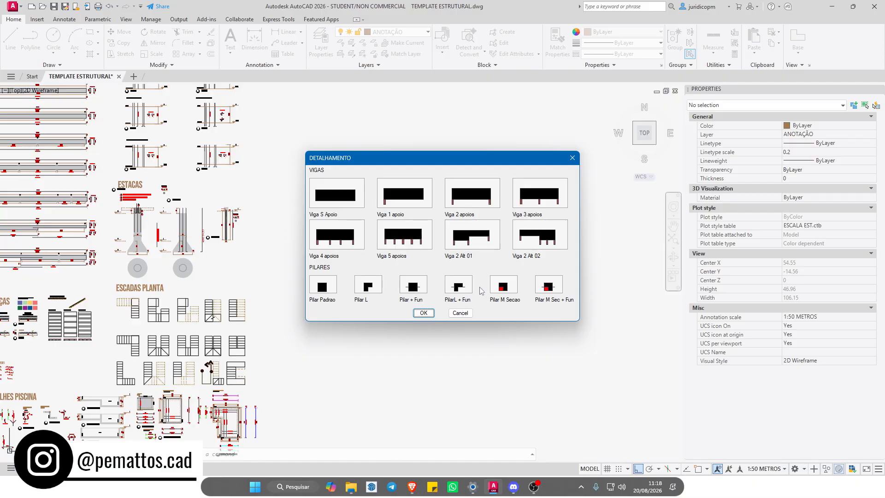
click(572, 158)
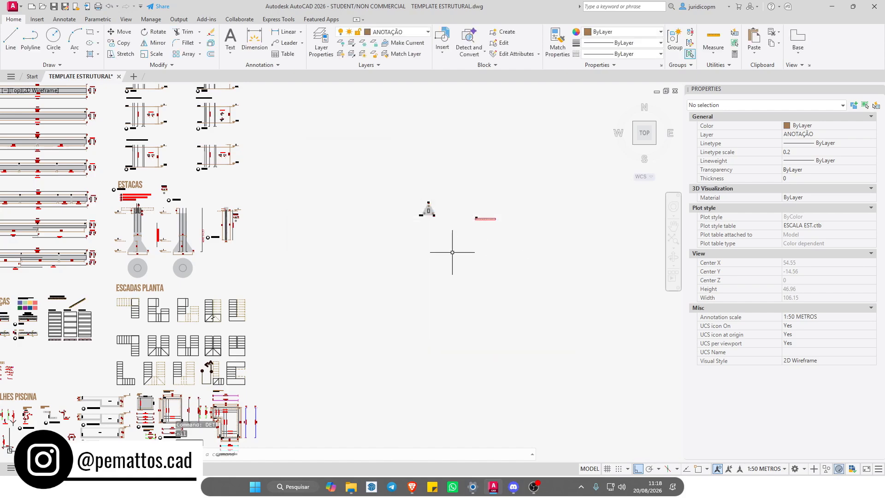
Insert the Sapata 01 footing detail with DETS, unrotated, in the empty space below the triangular pile cap.
text(dets)
key(Return)
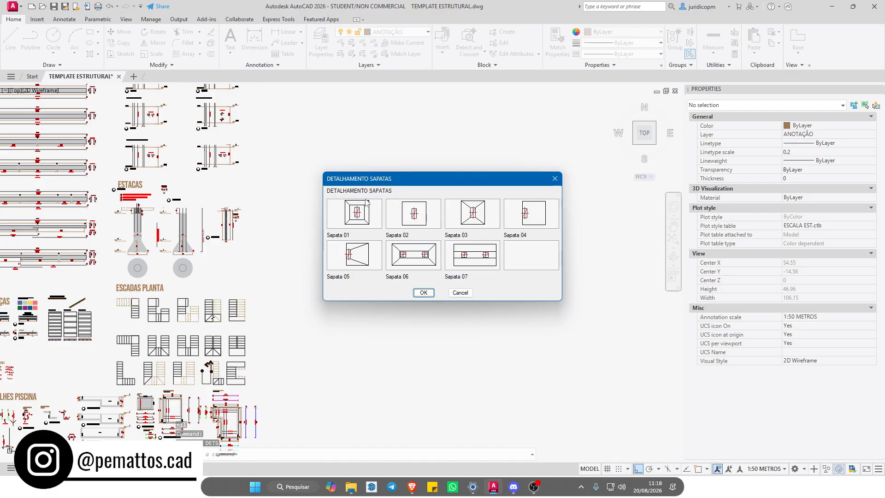
click(358, 213)
double_click(358, 215)
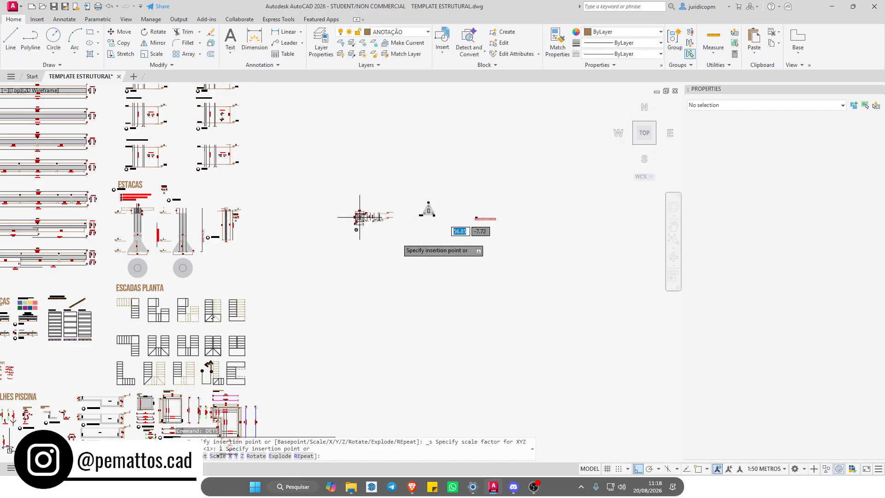
click(387, 317)
click(410, 318)
scroll(397, 323, up, 2)
scroll(397, 323, up, 2)
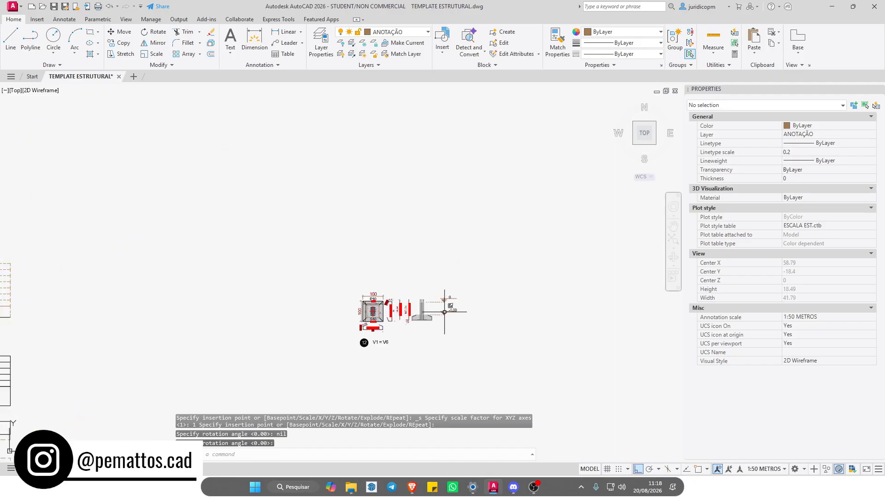
scroll(445, 318, up, 3)
middle_drag(444, 318, 423, 268)
scroll(251, 269, down, 3)
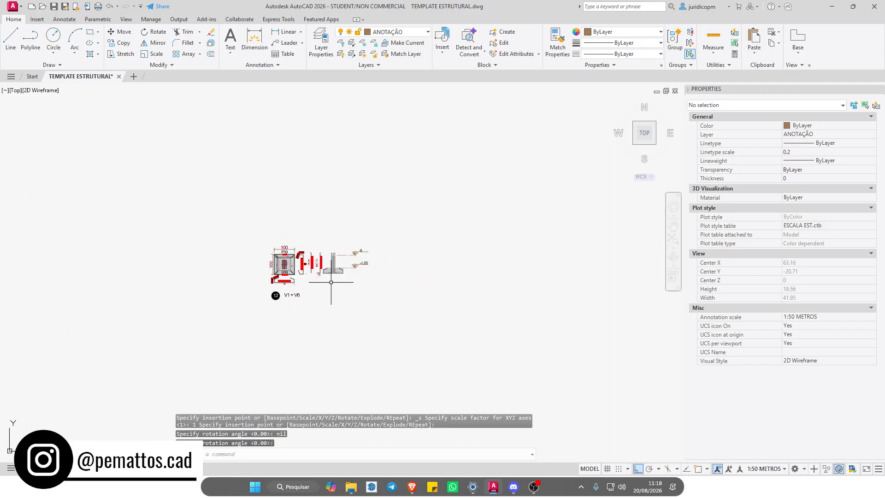
Review the reinforcement blocks offered by VER and cancel without inserting one.
text(VER)
key(Return)
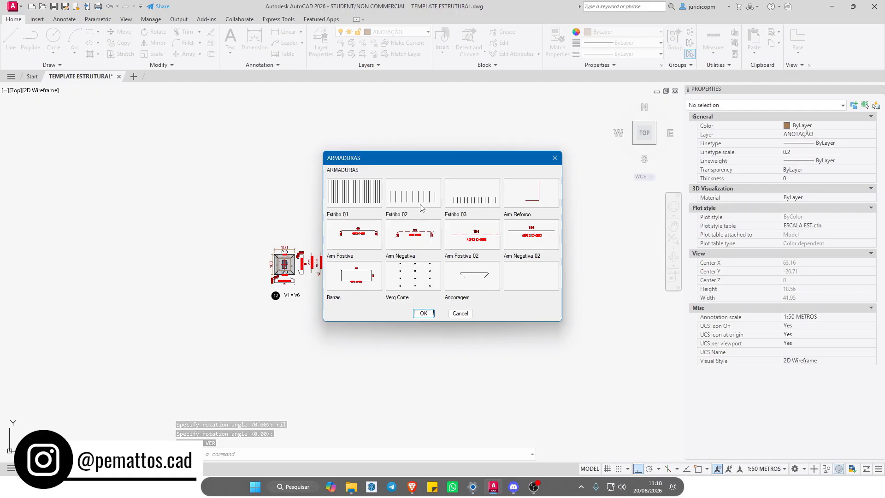
click(460, 313)
click(470, 256)
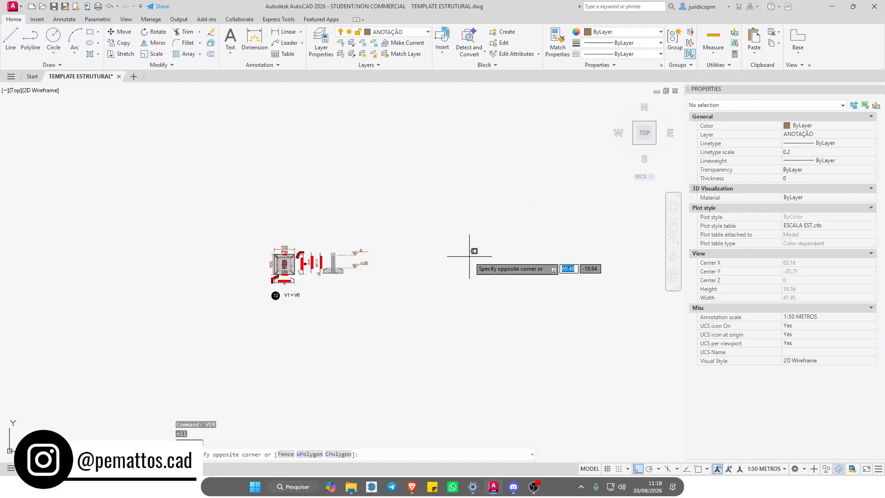
Review the concrete pile-cap blocks offered by DETB, closing the gallery without inserting one, and view the whole block library.
text(detb)
key(Return)
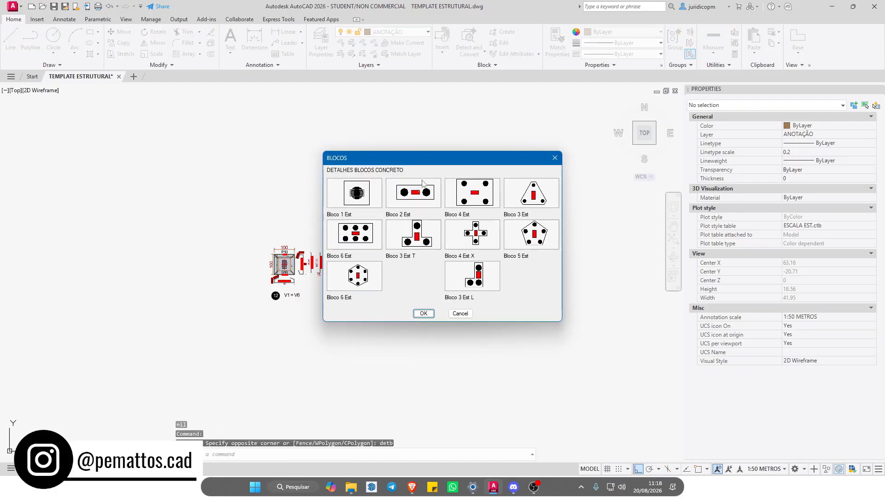
click(554, 158)
scroll(488, 193, down, 6)
scroll(479, 231, down, 8)
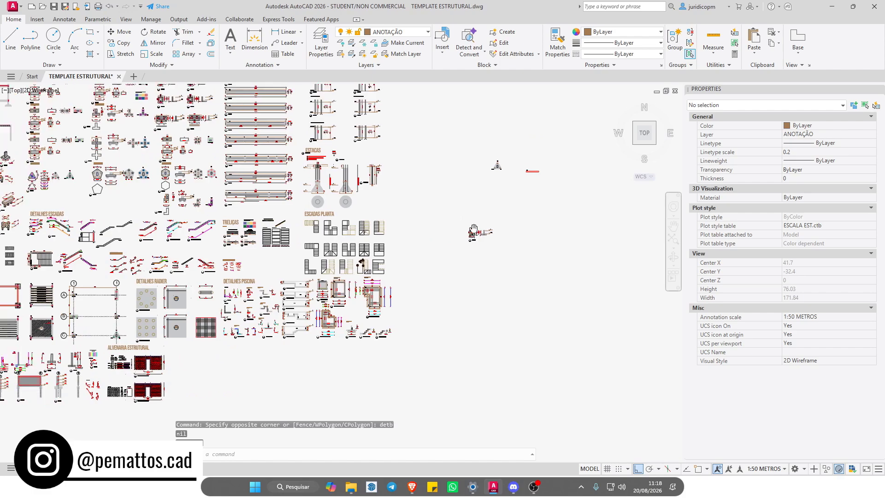
scroll(387, 216, up, 2)
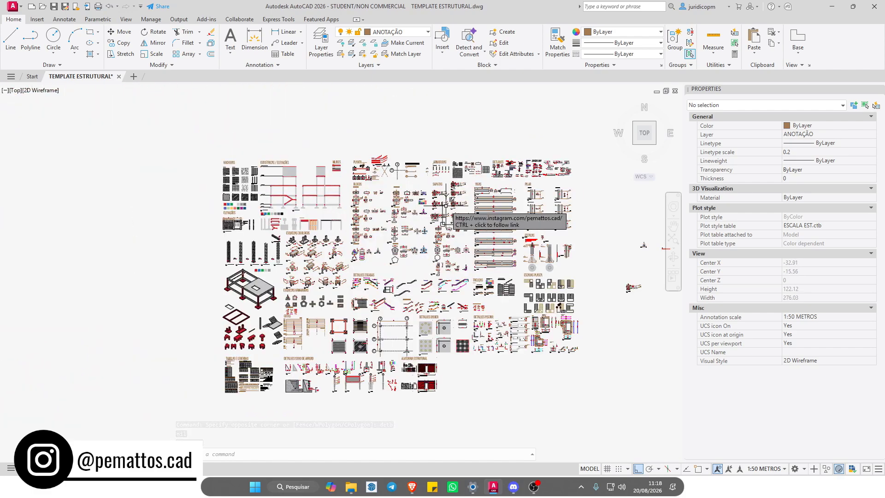
middle_drag(443, 221, 344, 205)
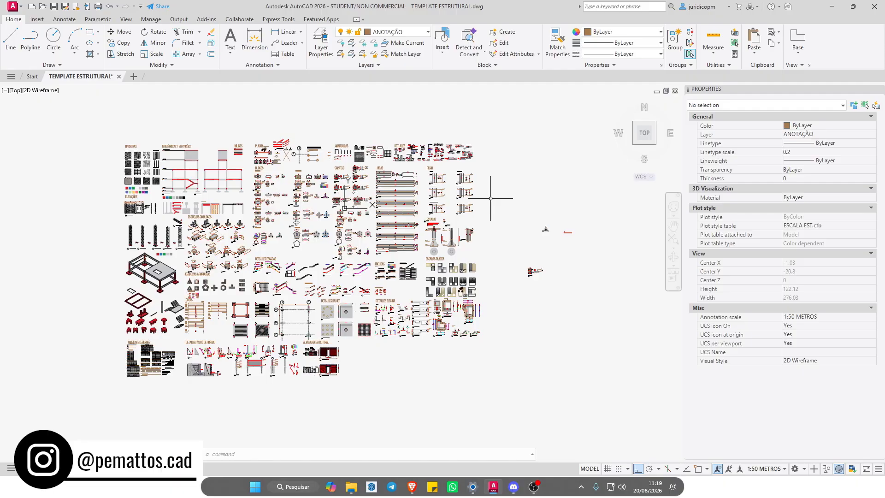
Switch to File Explorer and locate the MENU_EST folder in TEMPLATE ESTRUTURAL and its counterpart in the root of Disco Local (C:).
click(351, 486)
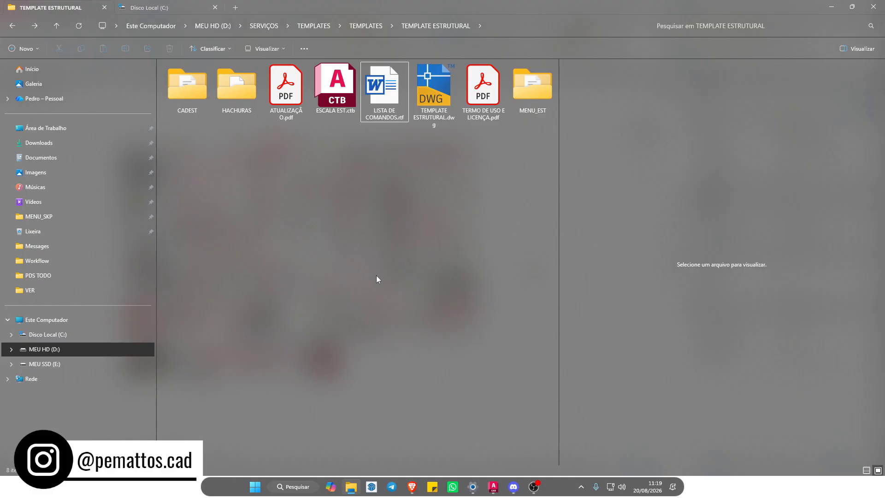
click(530, 90)
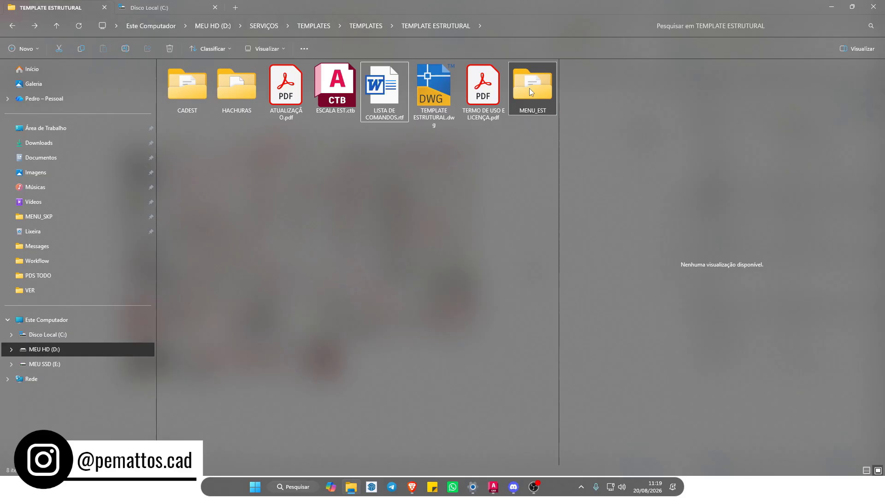
click(163, 6)
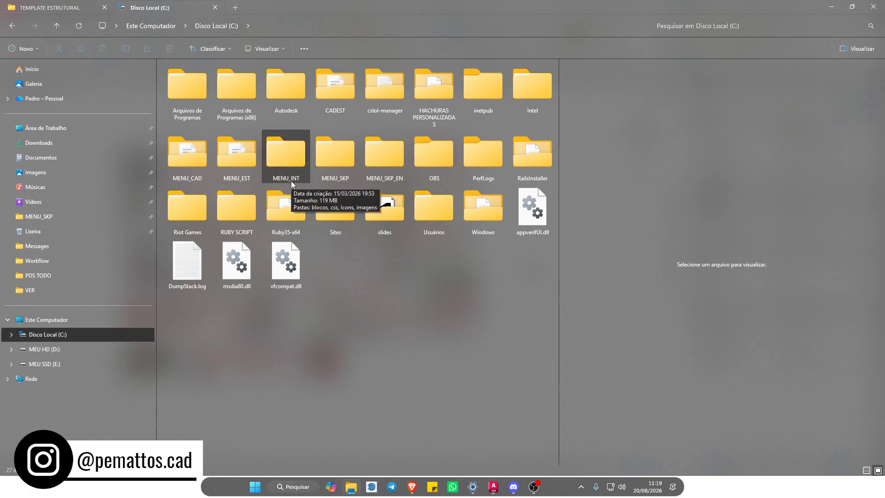
click(231, 153)
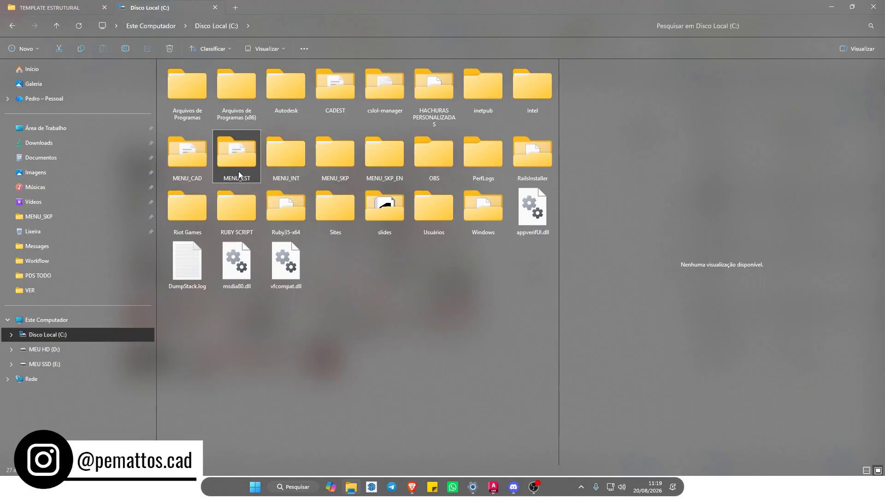
mouse_move(239, 173)
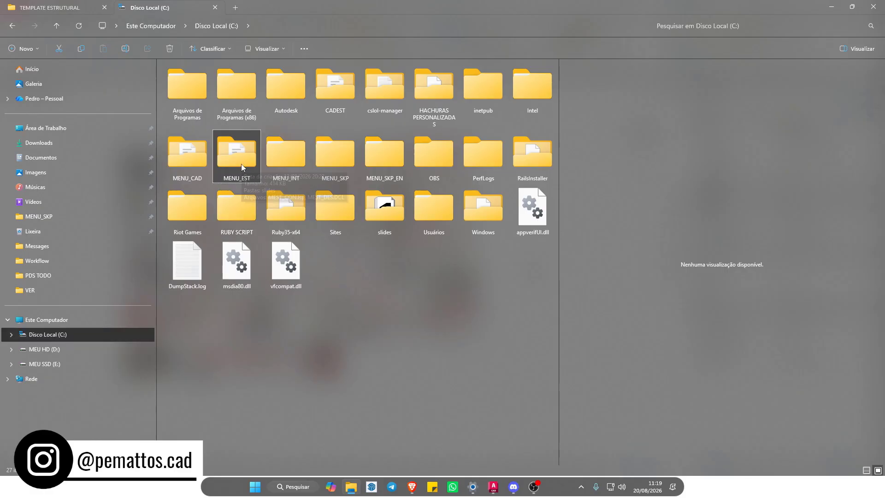
Switch to AutoCAD and add MEST_CON.lsp from C:\MENU_EST to the APPLOAD Startup Suite.
click(494, 486)
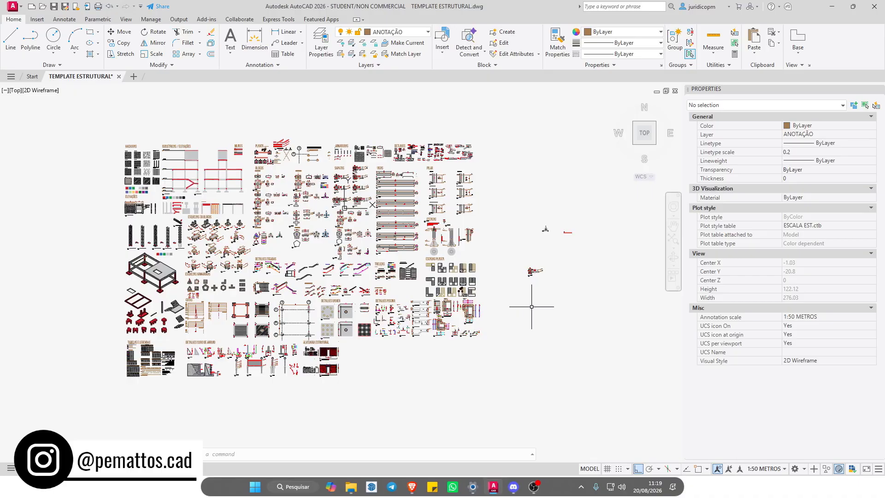
text(appload)
key(Return)
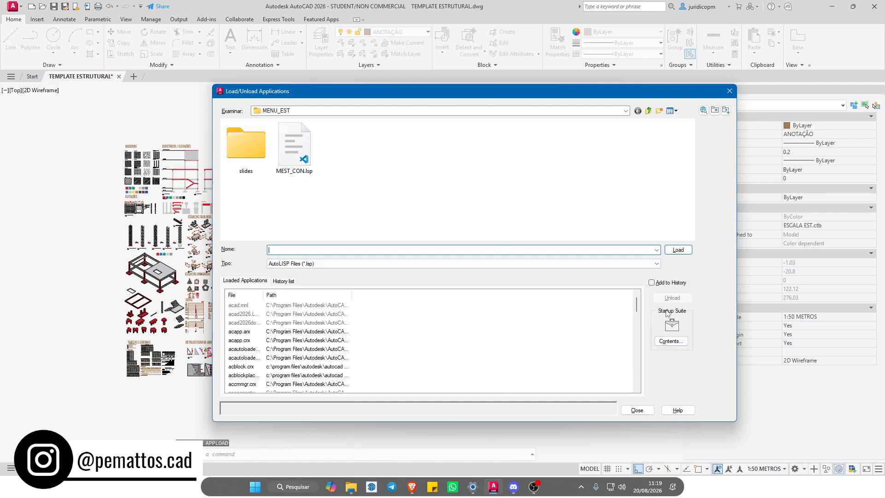
click(669, 341)
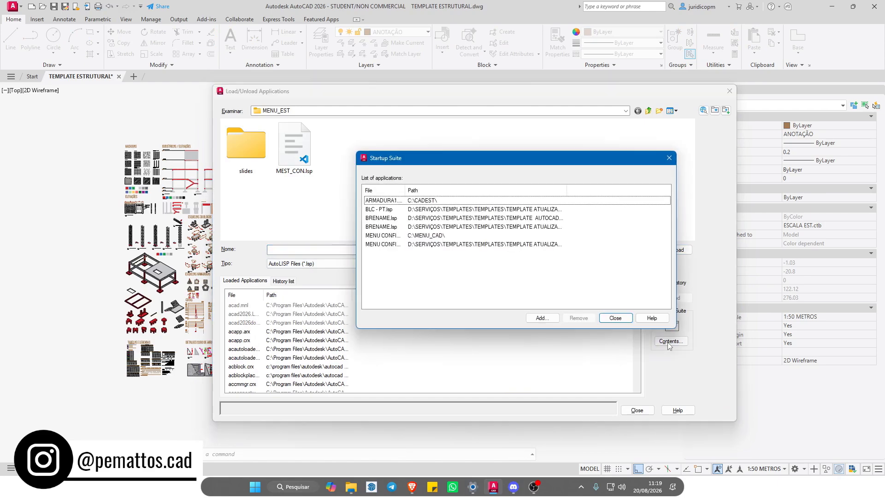
click(542, 318)
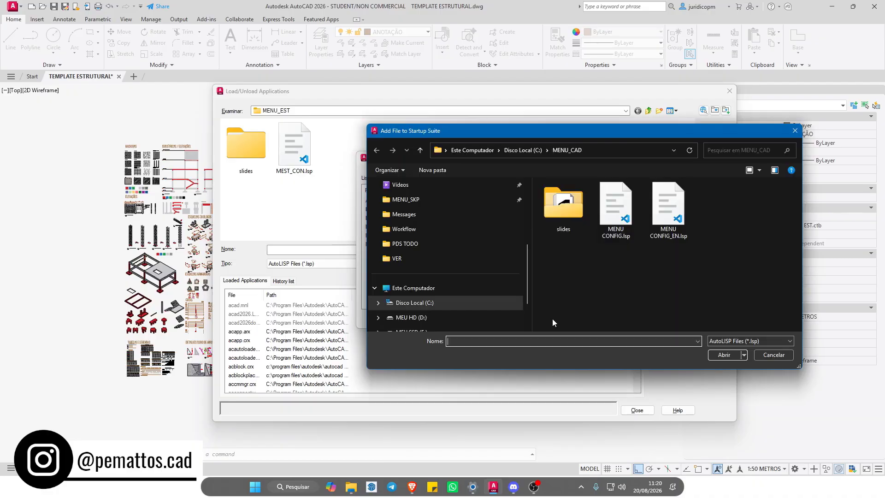
drag(585, 129, 410, 69)
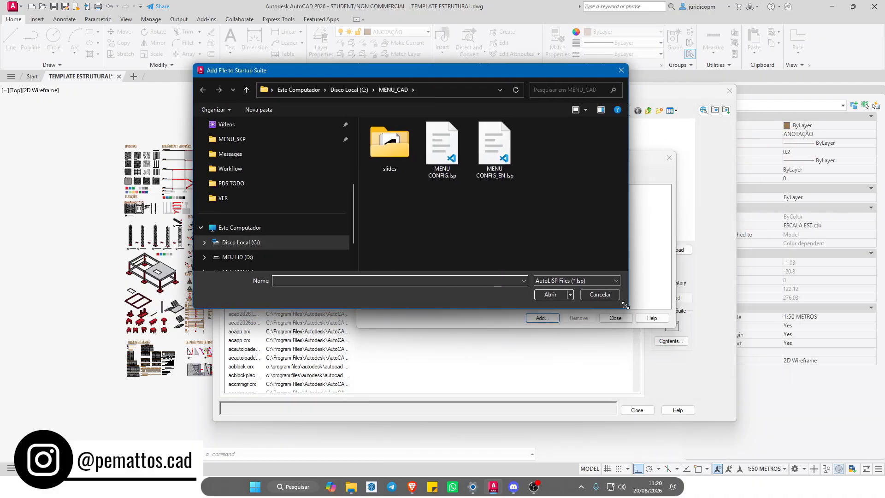
drag(624, 306, 689, 414)
click(250, 305)
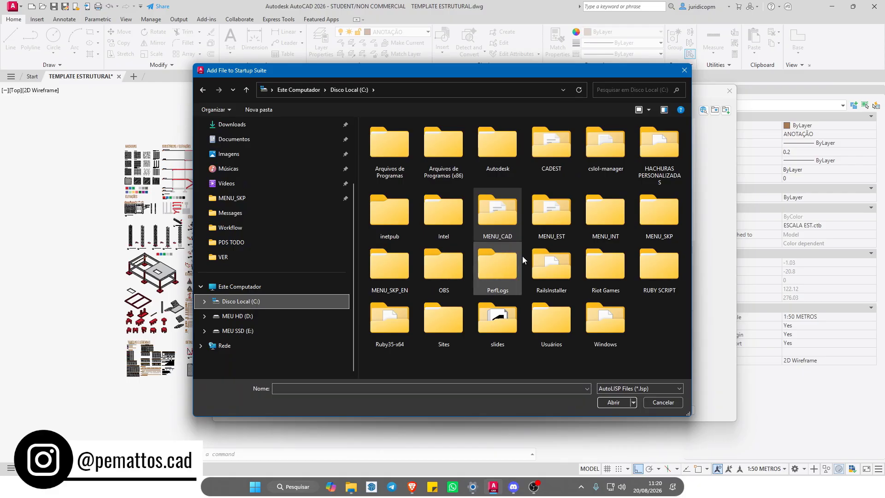
double_click(546, 223)
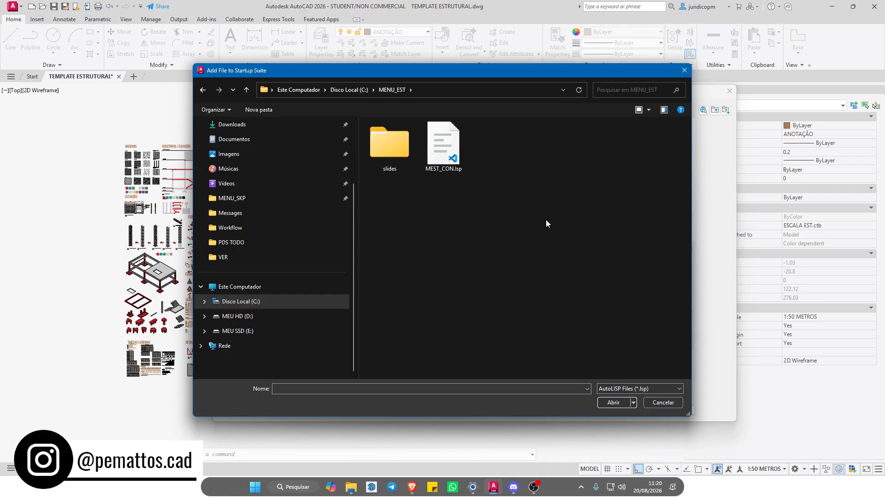
click(447, 153)
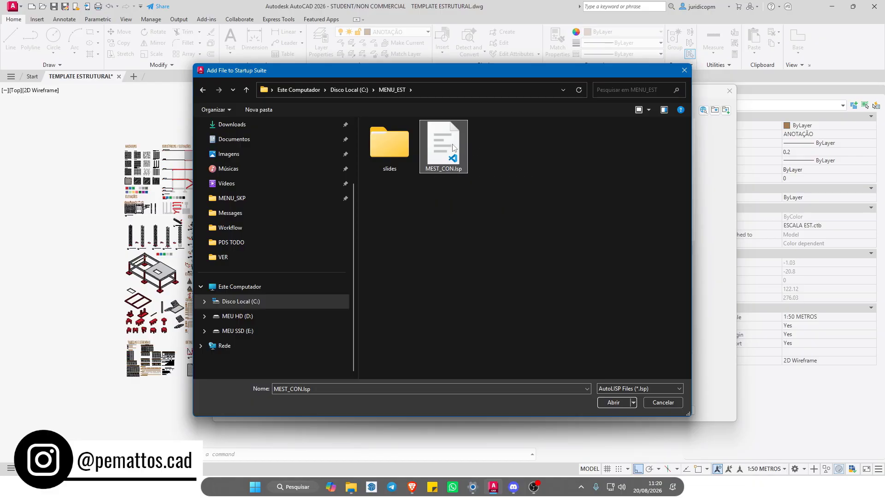
click(610, 401)
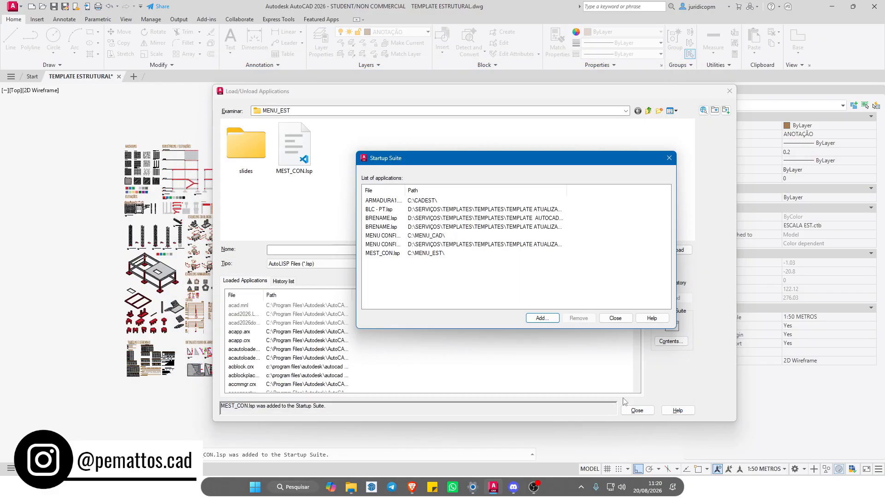
click(668, 159)
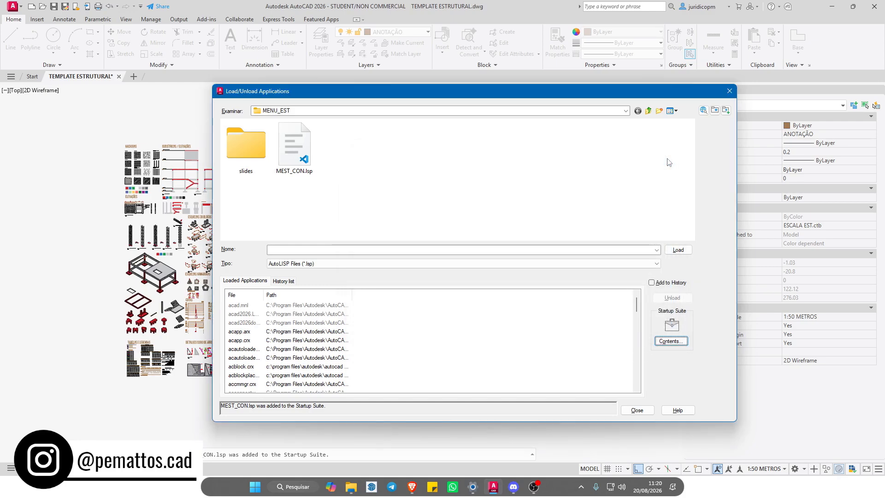
Load MEST_CON.lsp from MENU_EST into the current session with APPLOAD and close the dialog.
click(299, 152)
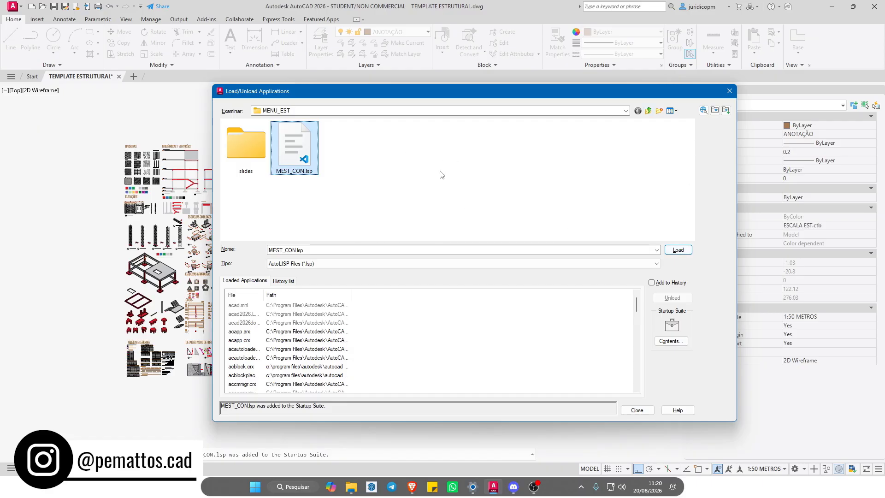
click(729, 91)
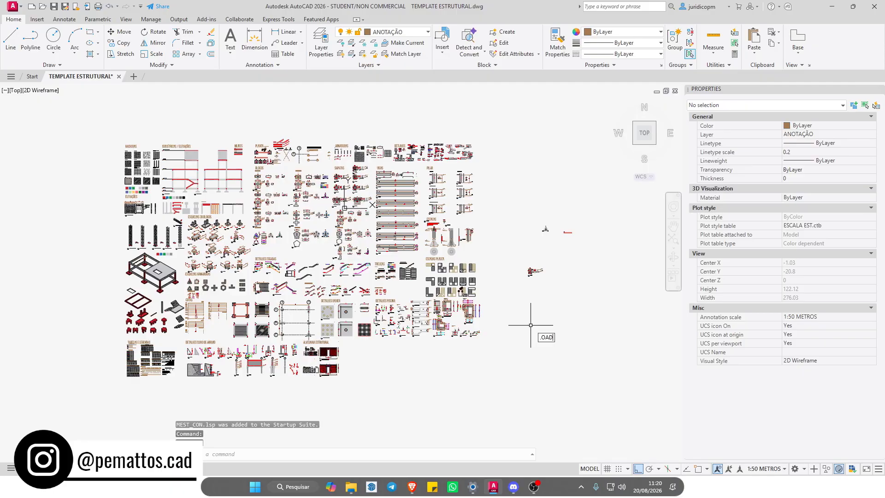
key(Return)
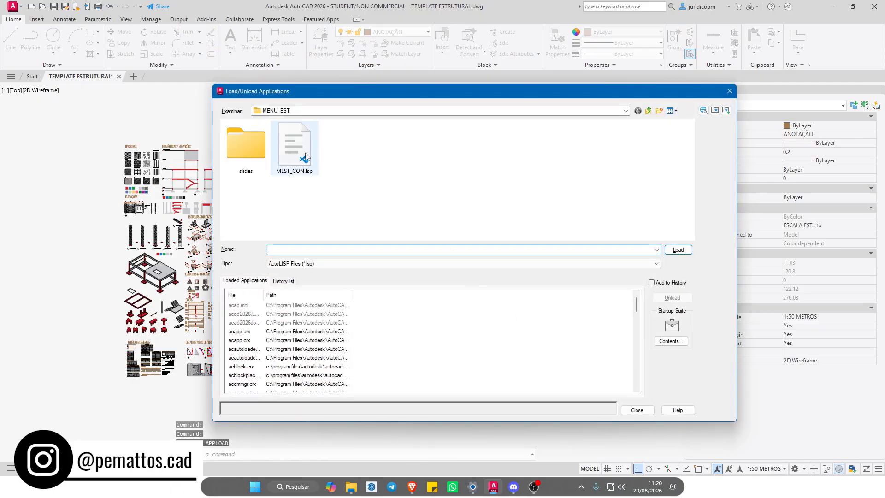
click(294, 147)
click(678, 250)
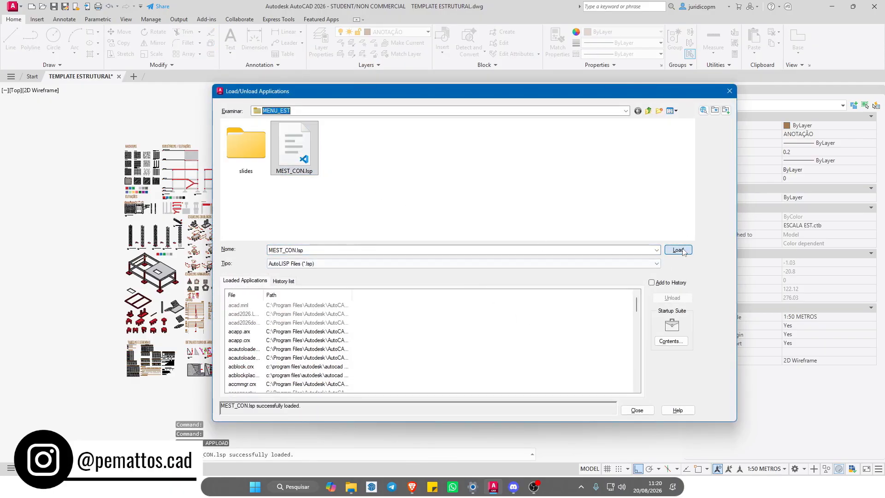
click(729, 90)
Run DET to check the loaded beam and column detail gallery, closing it without inserting a block.
text(DET)
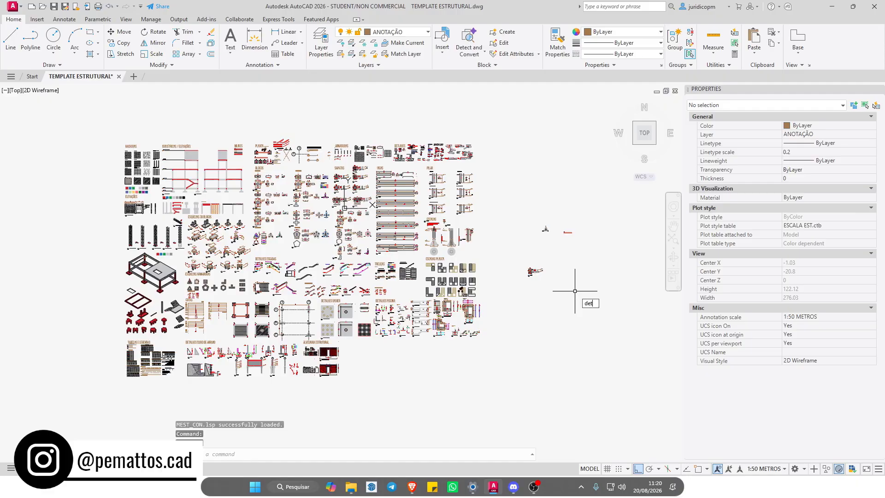
key(Return)
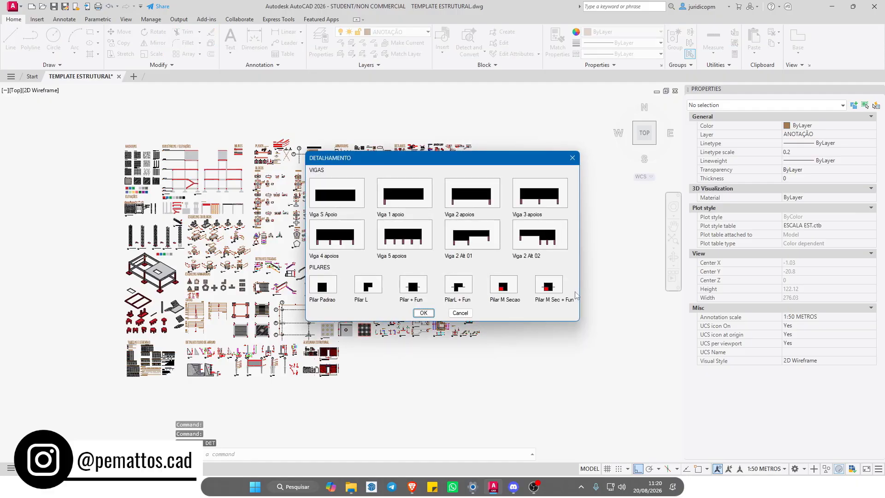
click(572, 158)
Switch to File Explorer and preview LISTA DE COMANDOS.rtf in TEMPLATE ESTRUTURAL, pointing out the MENU_EST folder and TEMPLATE ESTRUTURAL.dwg.
click(350, 489)
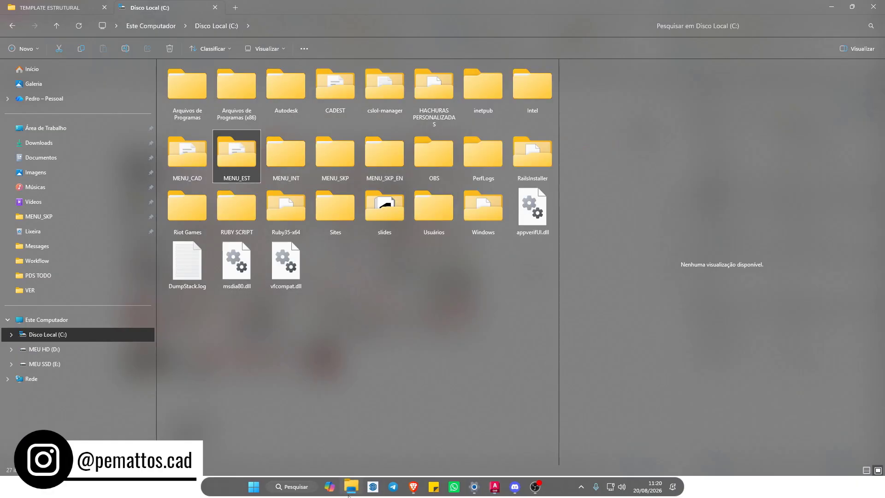
click(60, 8)
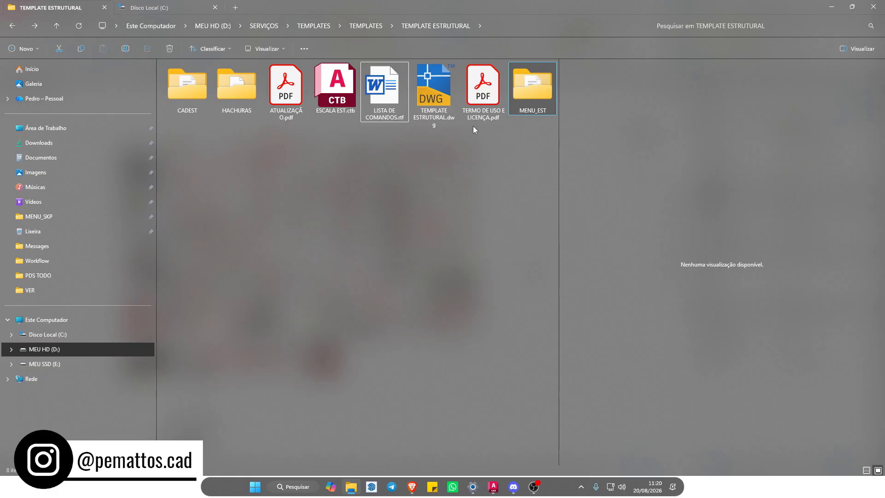
click(391, 94)
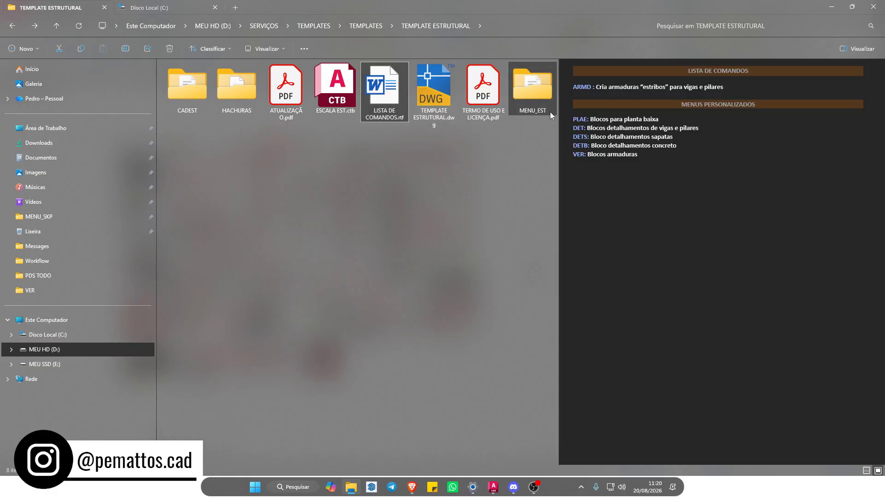
click(536, 96)
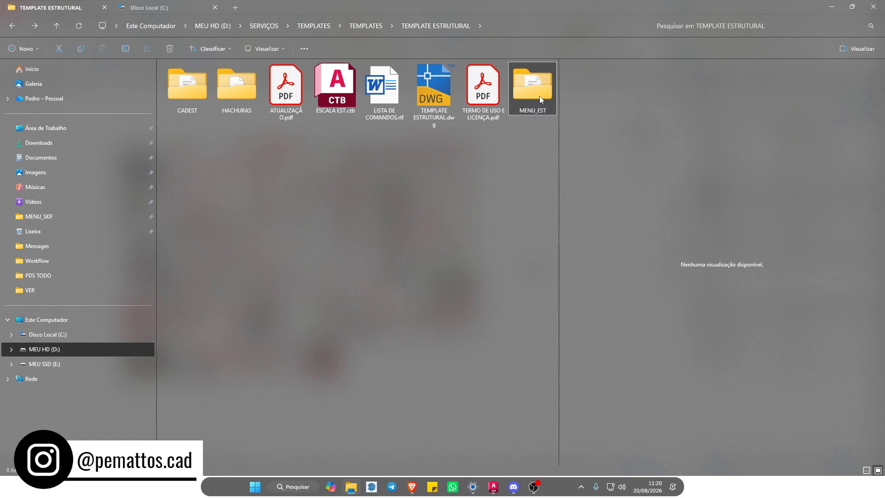
click(431, 83)
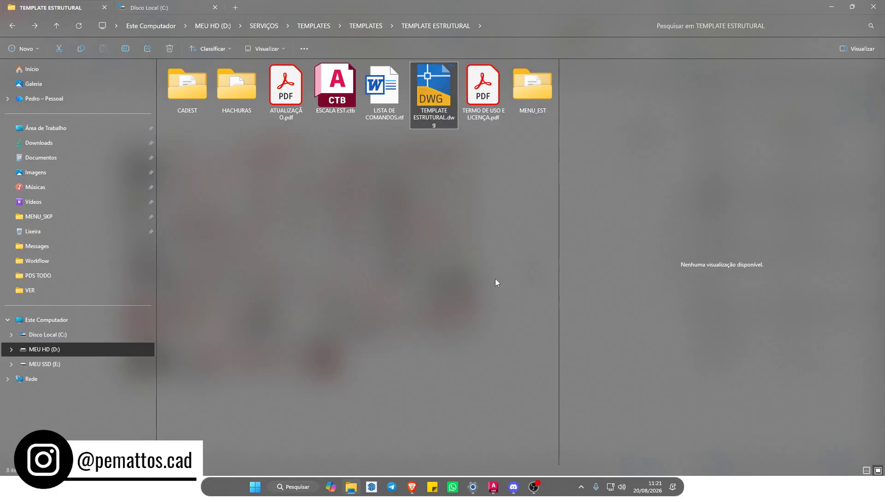
Switch to AutoCAD and review the Save As formats, including Drawing Template, without saving the drawing.
click(493, 487)
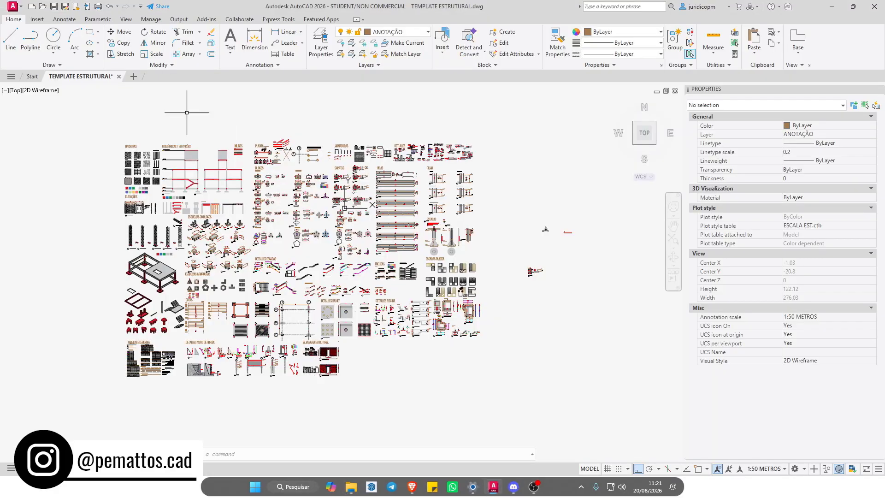
click(20, 8)
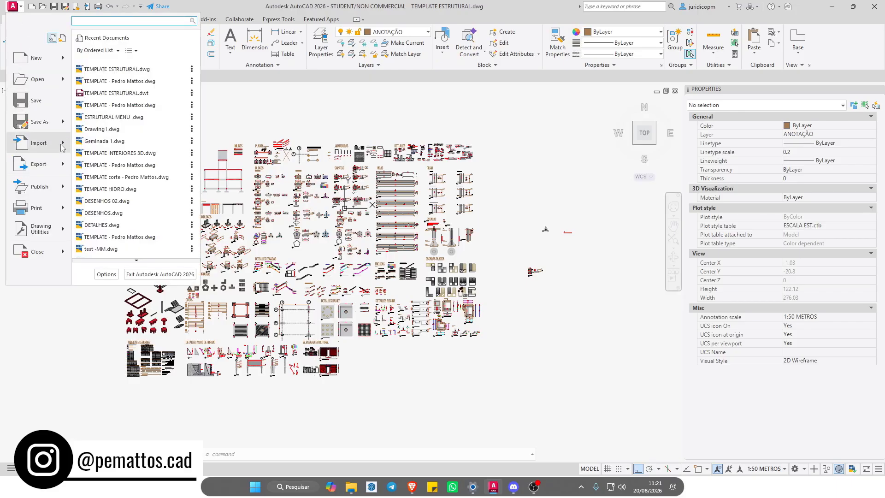
mouse_move(63, 123)
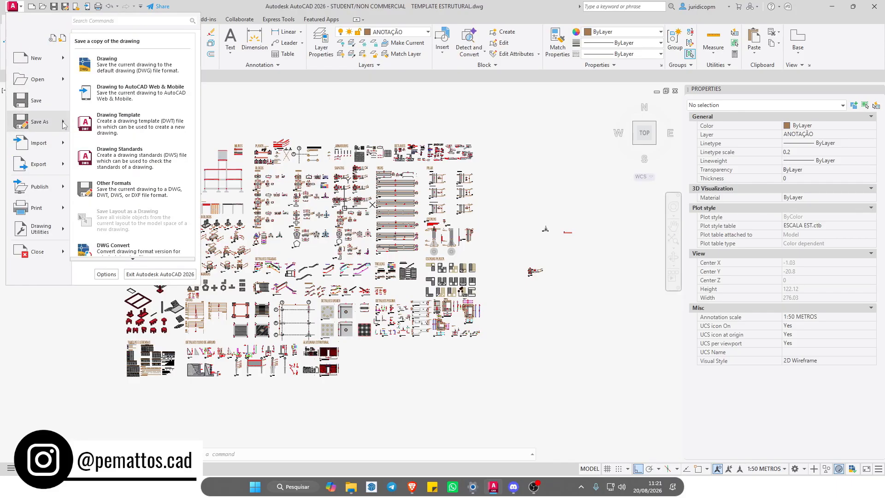
click(514, 138)
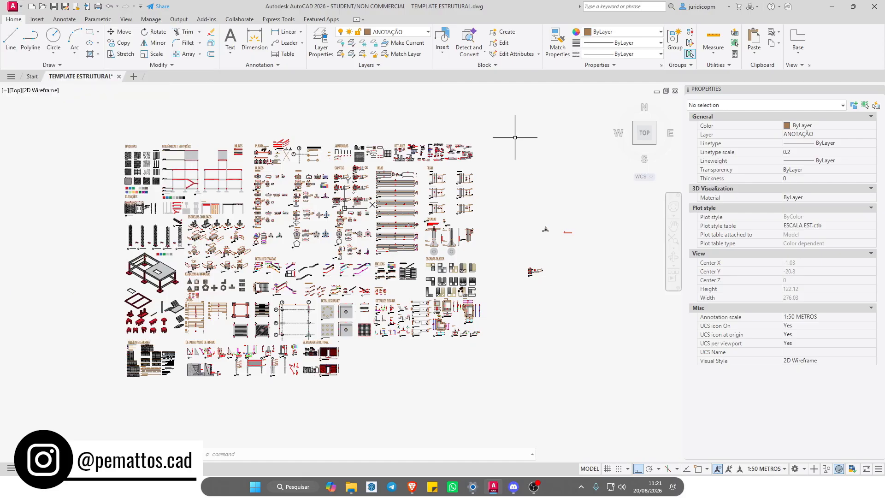
middle_drag(533, 181, 497, 172)
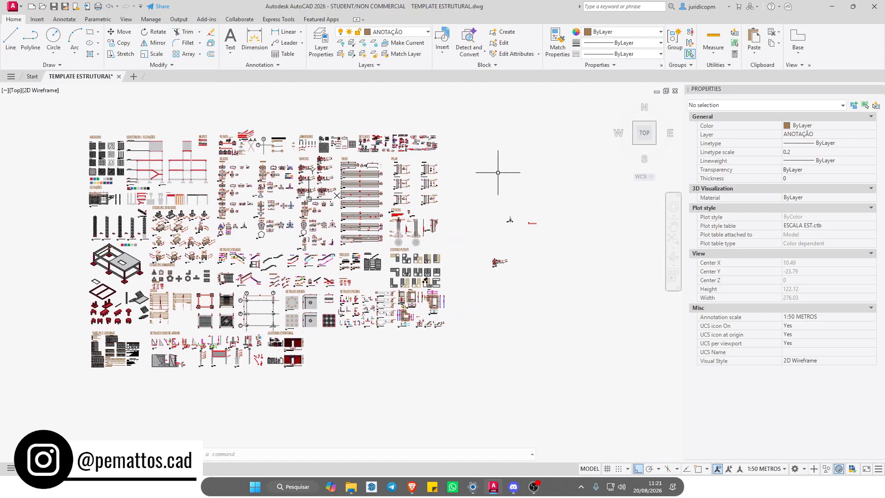